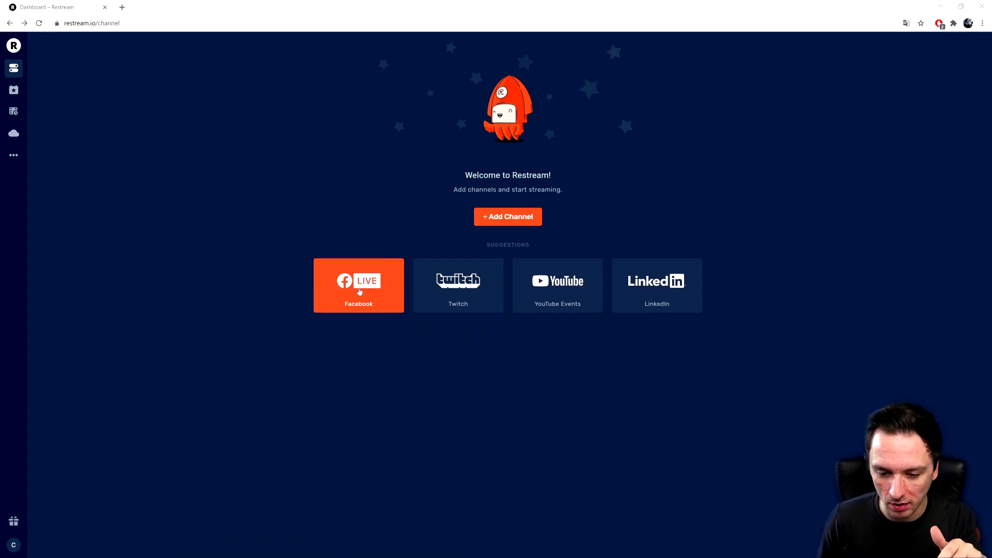
Step: Authorize Restream with the Facebook account so Facebook is added as a destination
{"action": "left_click", "coordinate": [359, 290]}
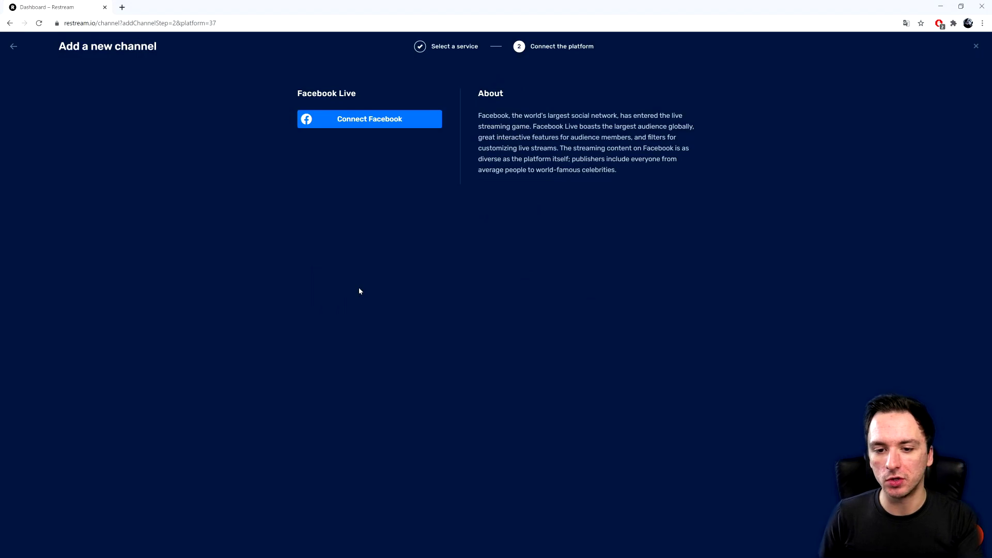
{"action": "left_click", "coordinate": [348, 121]}
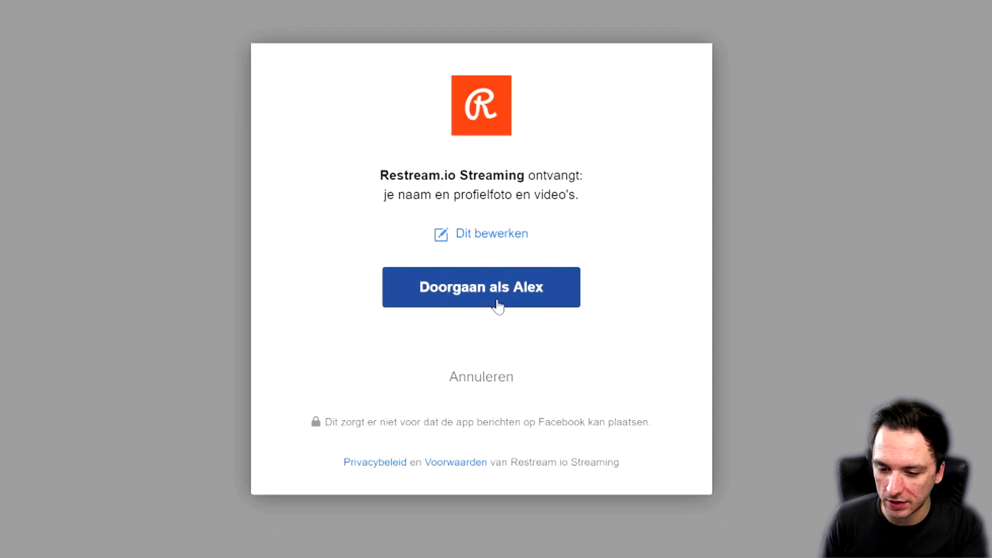
{"action": "left_click", "coordinate": [488, 302]}
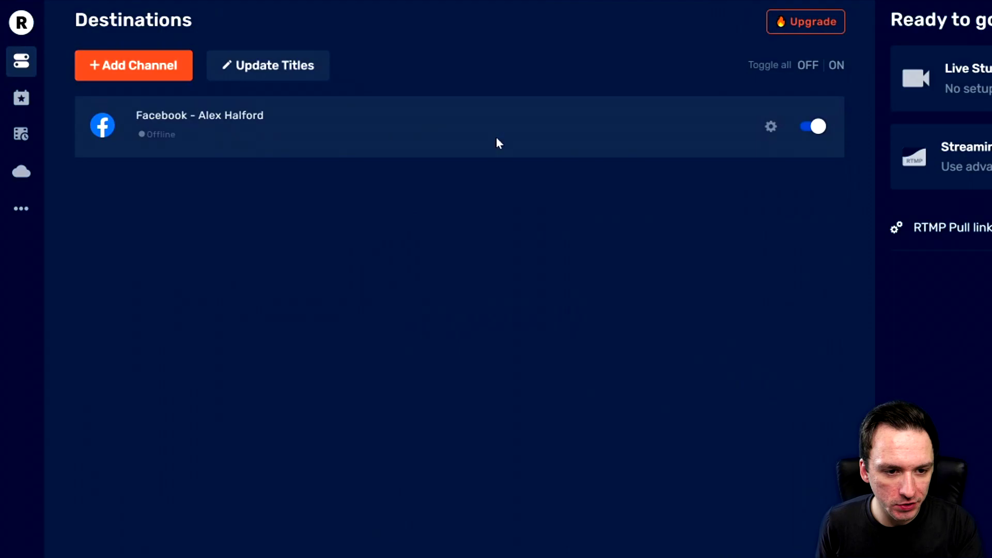
{"action": "left_click", "coordinate": [160, 77]}
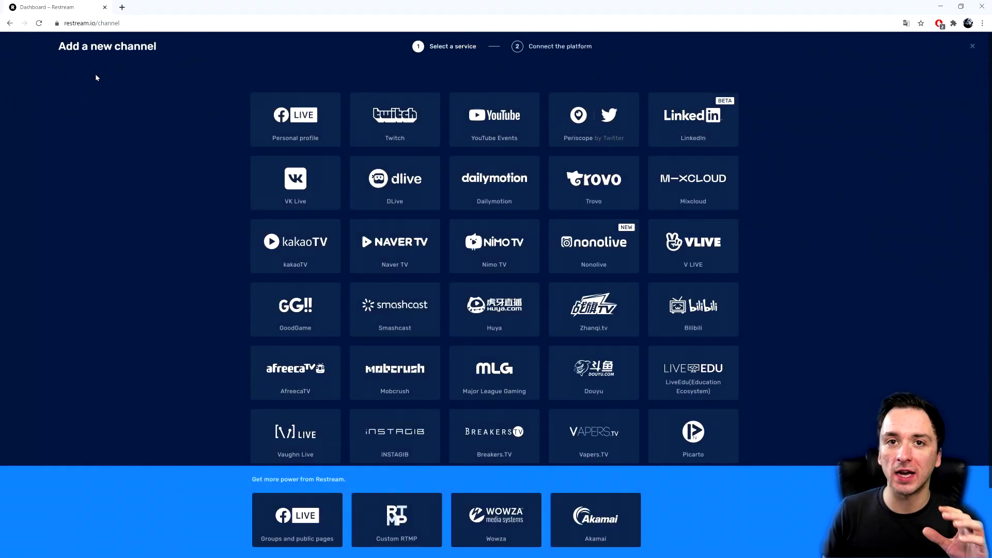
Step: Choose YouTube Events, review its manual setup form with the primary server, then return to the services
{"action": "left_click", "coordinate": [489, 125]}
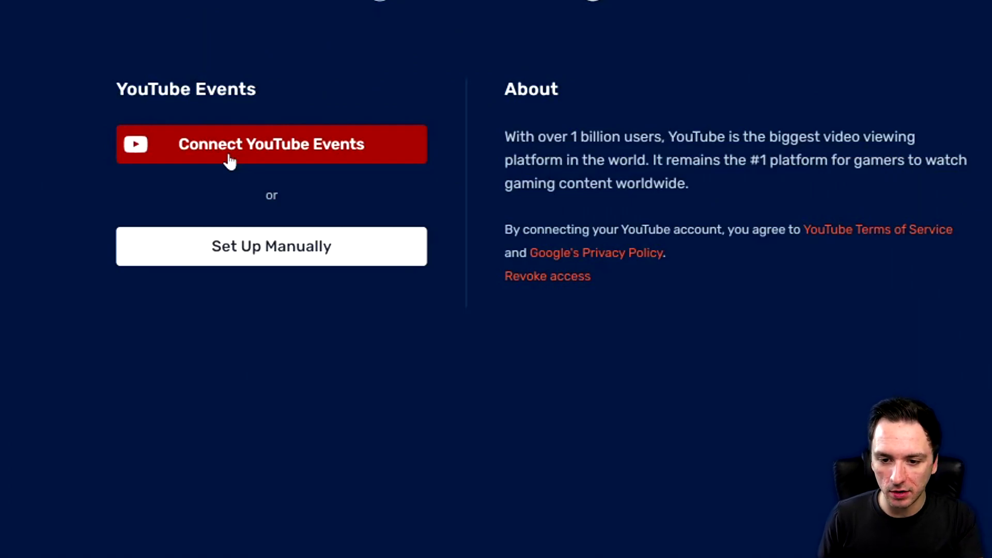
{"action": "left_click", "coordinate": [240, 258]}
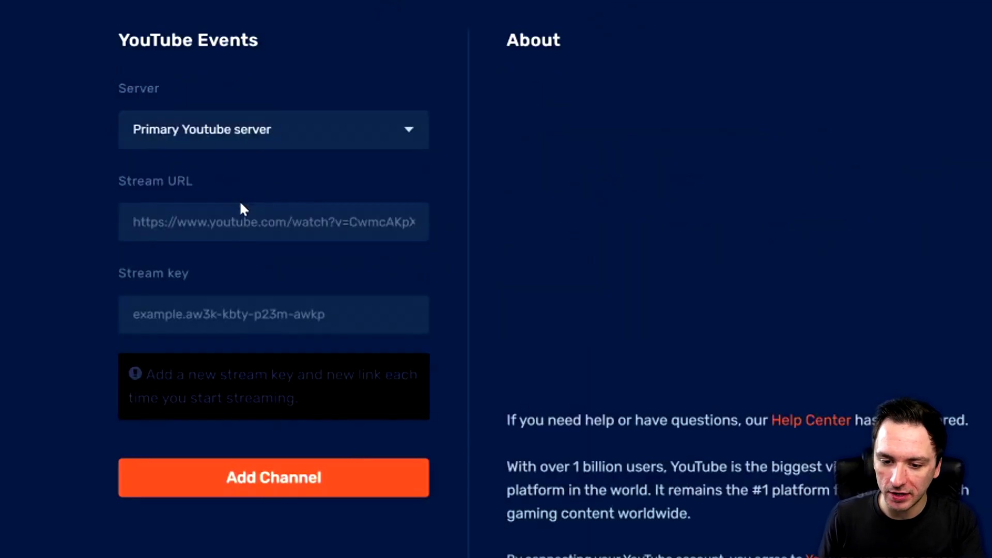
{"action": "left_click", "coordinate": [231, 138]}
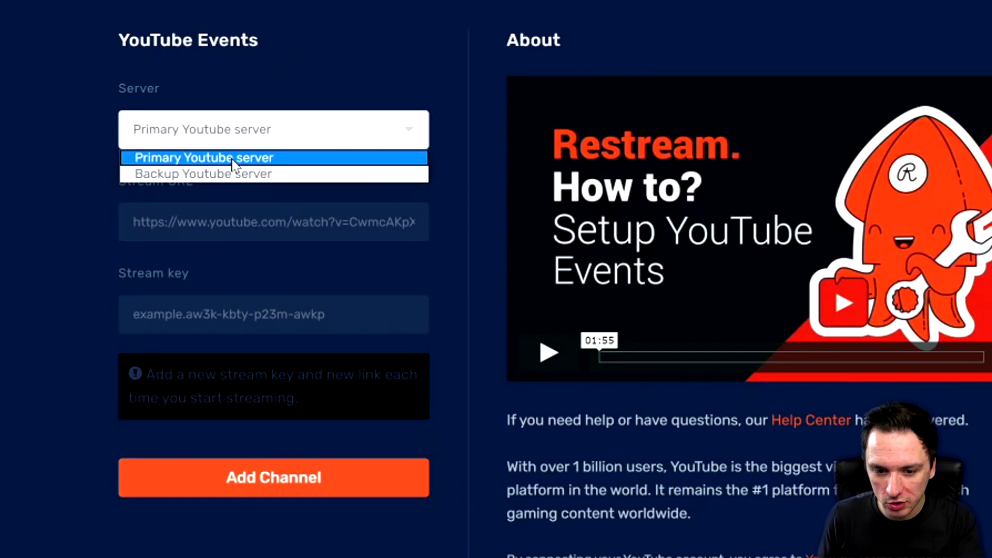
{"action": "left_click", "coordinate": [231, 157]}
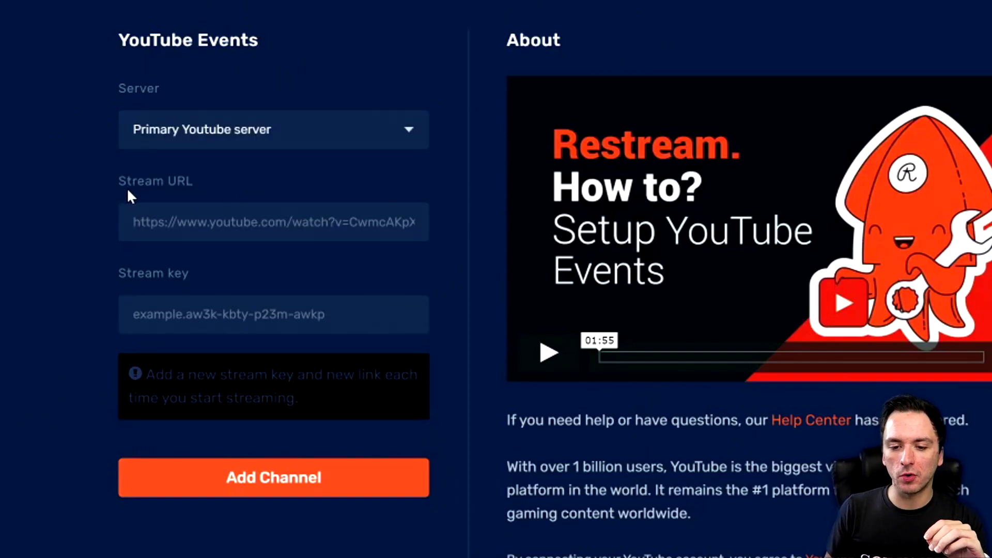
{"action": "left_click", "coordinate": [132, 222]}
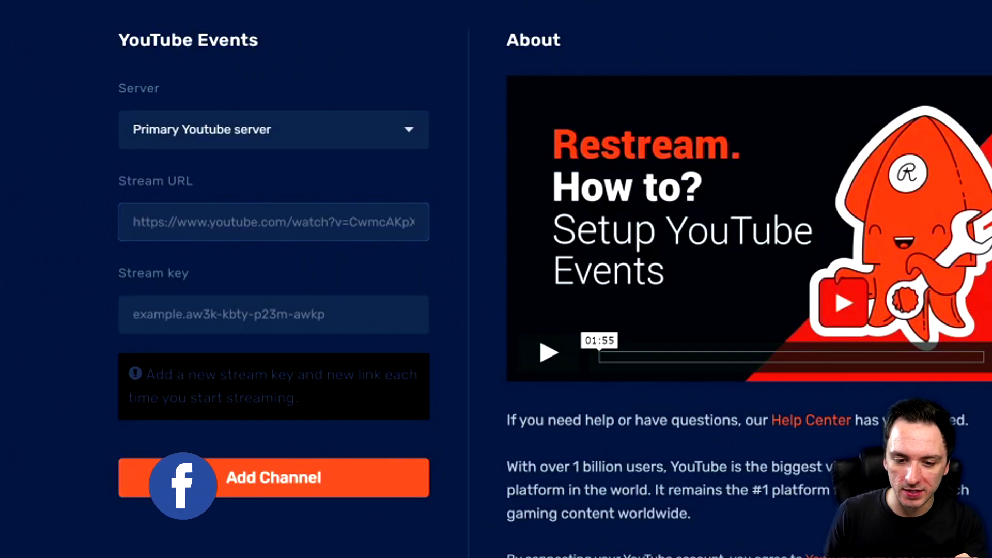
{"action": "left_click", "coordinate": [133, 315]}
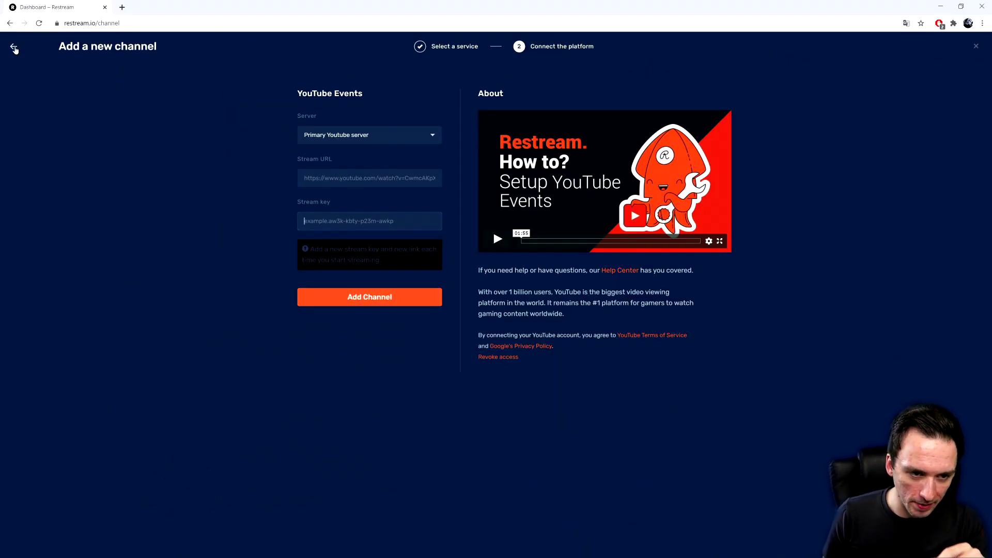
{"action": "left_click", "coordinate": [14, 49]}
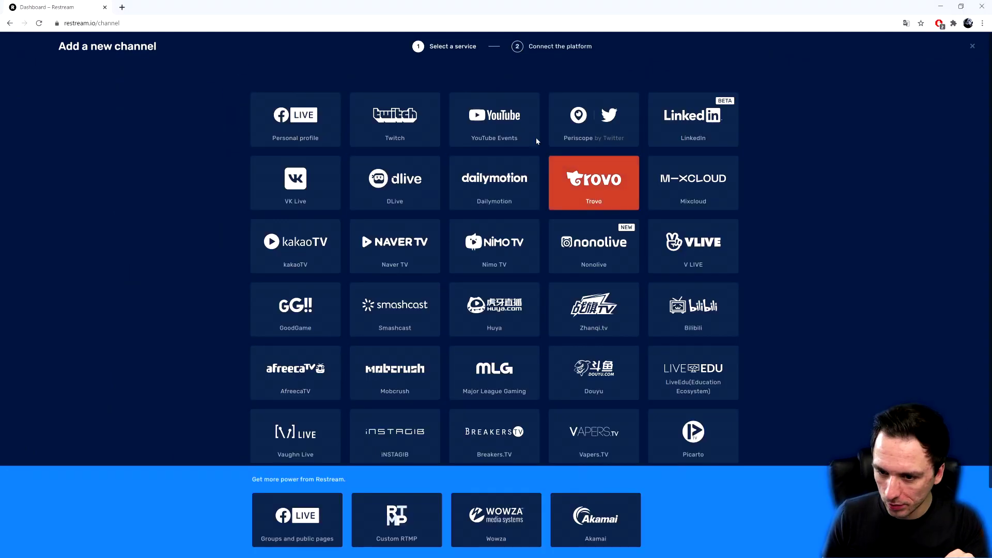
Step: Connect YouTube Events to the Google account and allow Restream access on the consent page
{"action": "left_click", "coordinate": [494, 122]}
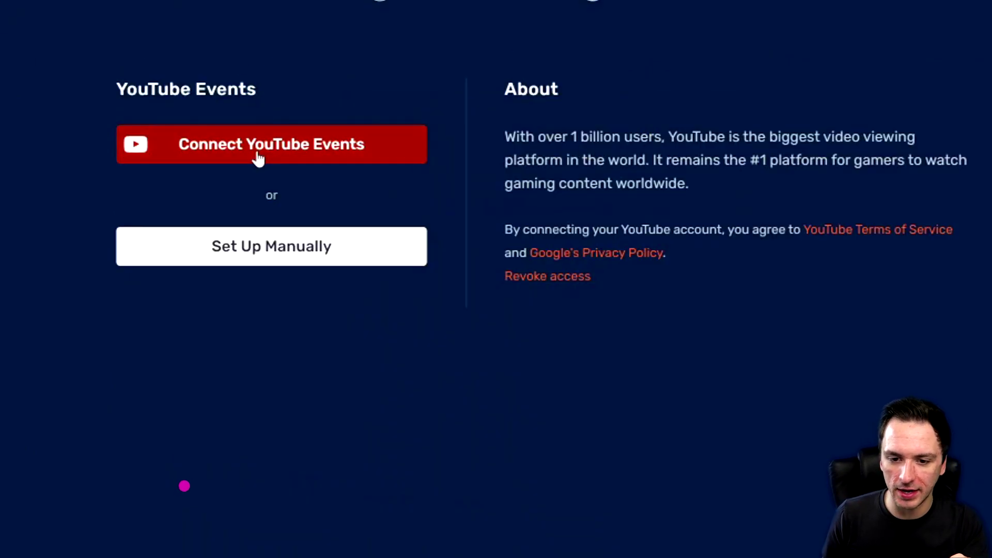
{"action": "left_click", "coordinate": [257, 155]}
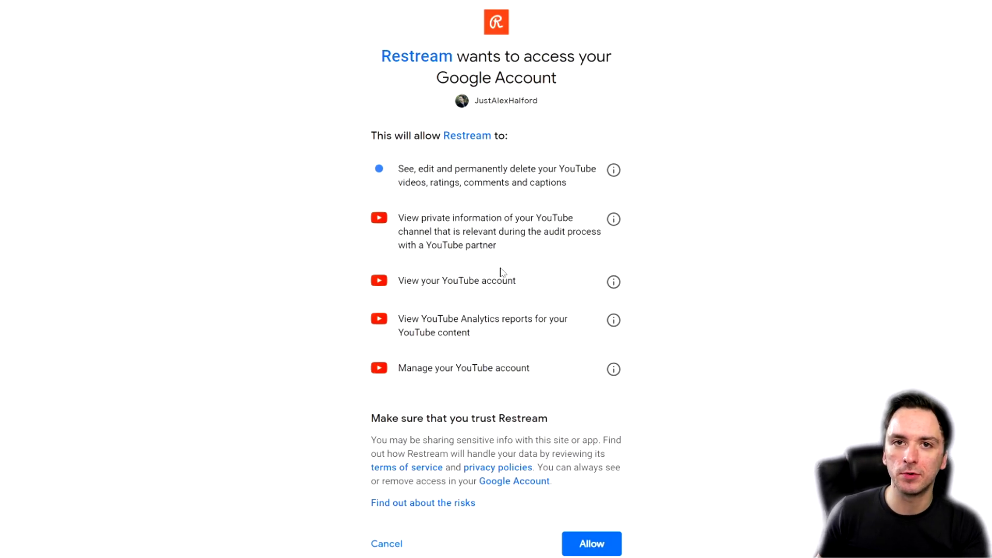
{"action": "left_click", "coordinate": [598, 550]}
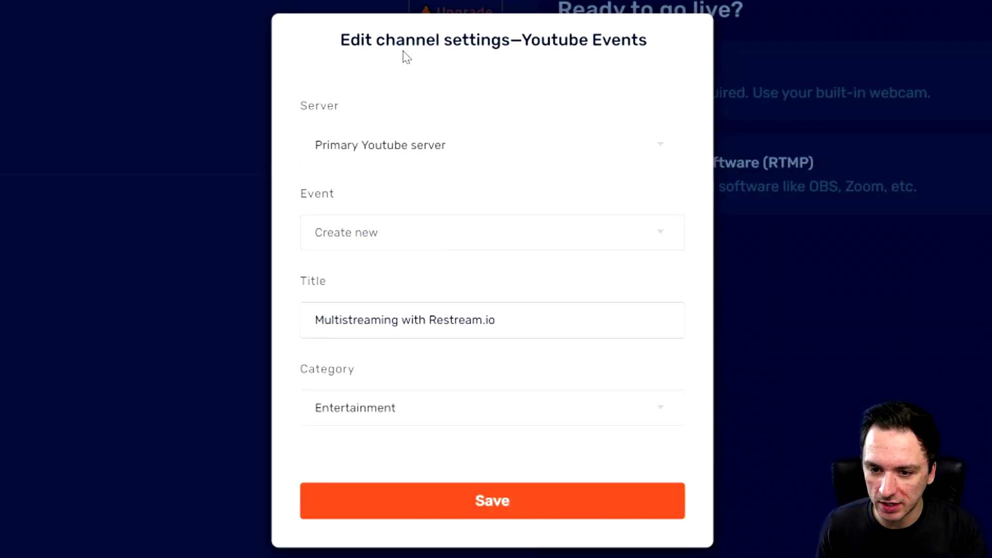
Step: Keep the primary YouTube server and select the 'VEGAS Pro 18: LIVE LESSONS!' event
{"action": "left_click", "coordinate": [343, 153]}
{"action": "left_click", "coordinate": [366, 172]}
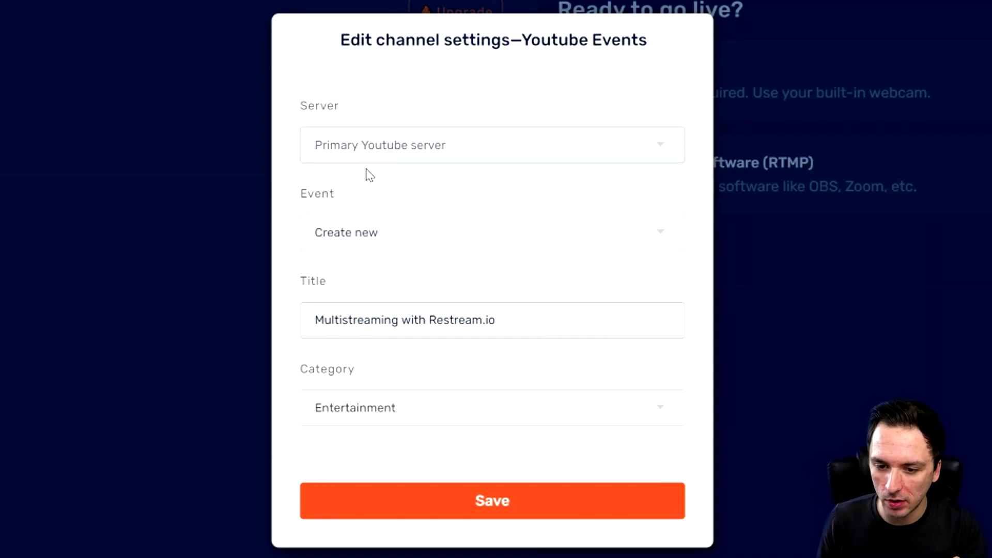
{"action": "left_click", "coordinate": [346, 237]}
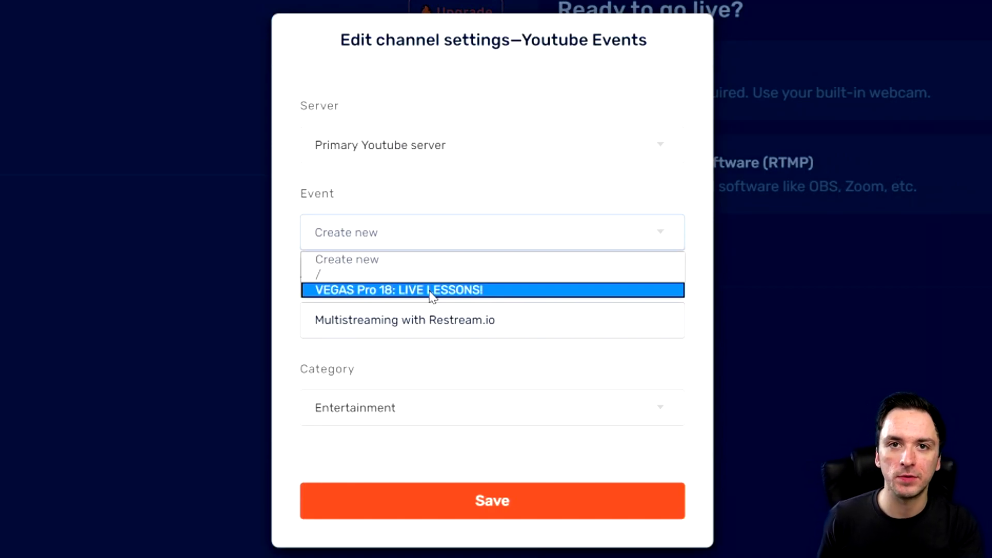
{"action": "left_click", "coordinate": [424, 357]}
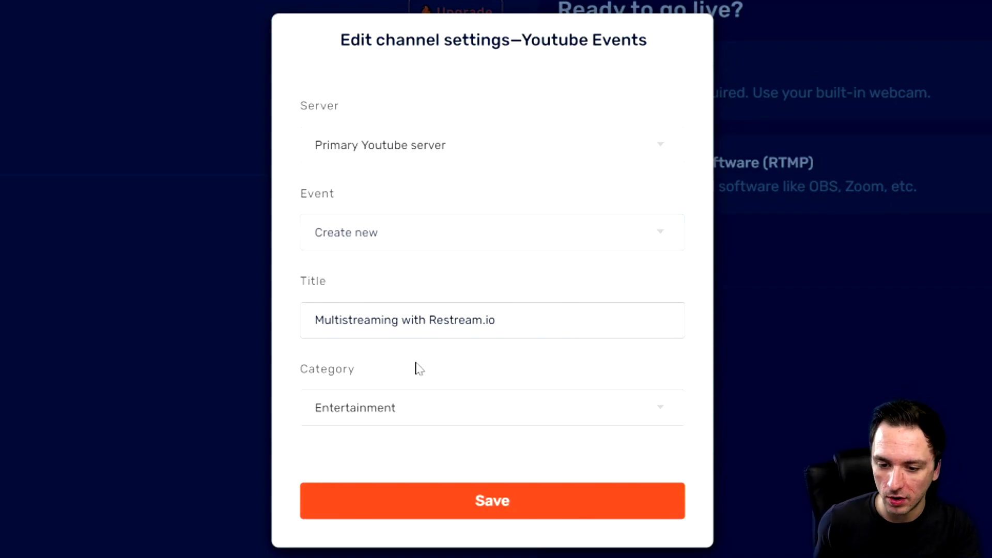
{"action": "left_click", "coordinate": [381, 320]}
{"action": "left_click", "coordinate": [398, 232]}
{"action": "left_click", "coordinate": [401, 289]}
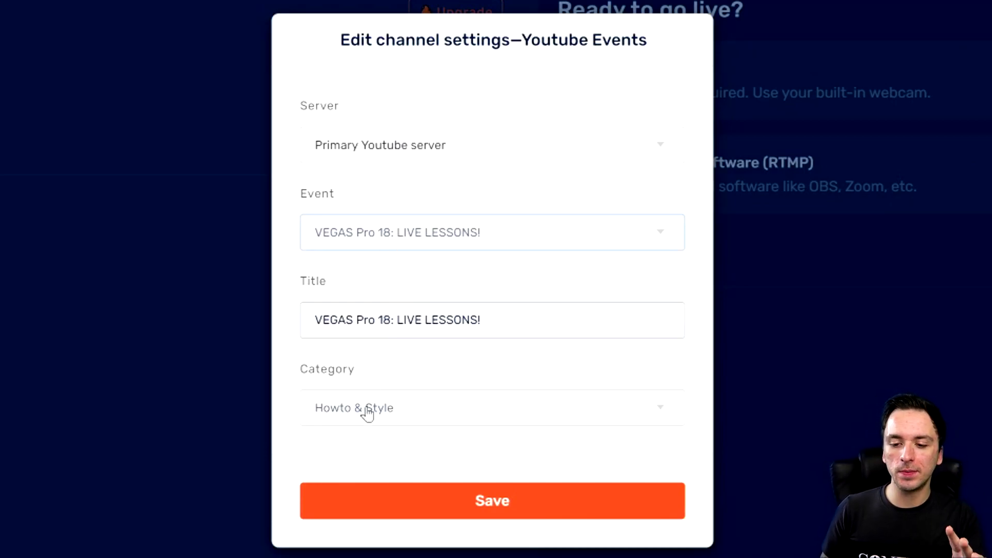
Step: Save the YouTube Events channel settings with the Howto & Style category
{"action": "left_click_drag", "start_coordinate": [312, 133], "coordinate": [389, 367]}
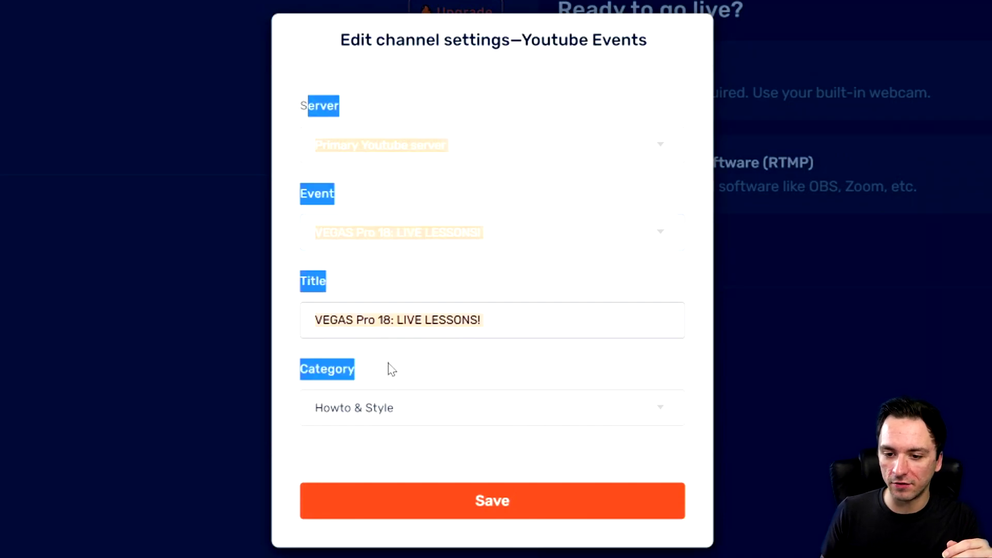
{"action": "left_click", "coordinate": [291, 272]}
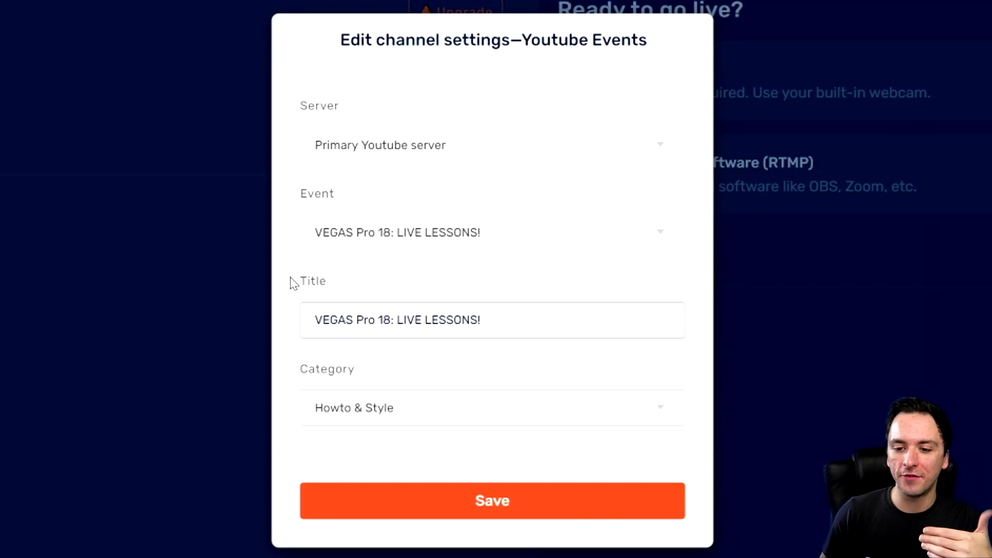
{"action": "left_click", "coordinate": [483, 510]}
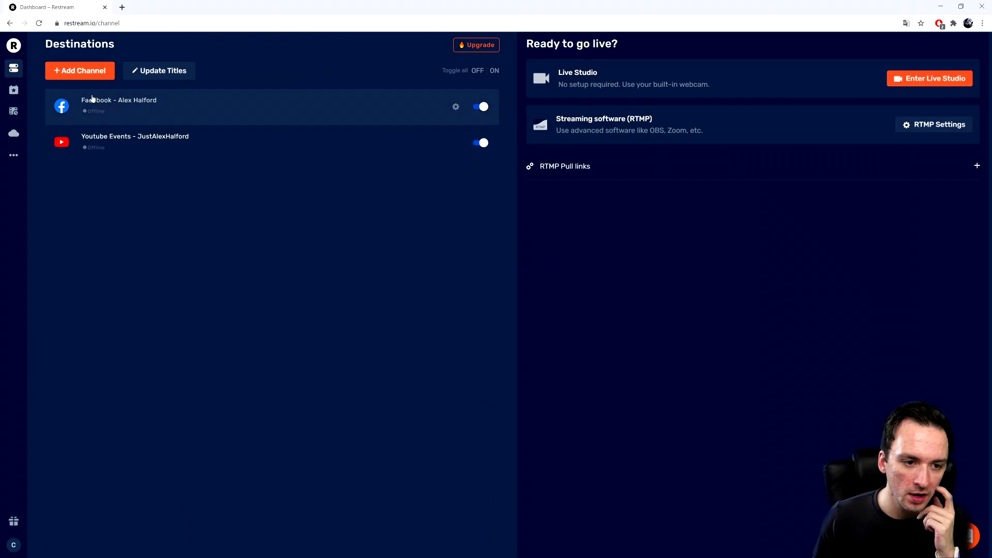
Step: Add a new channel and pick Twitch as the service to connect
{"action": "left_click", "coordinate": [79, 71]}
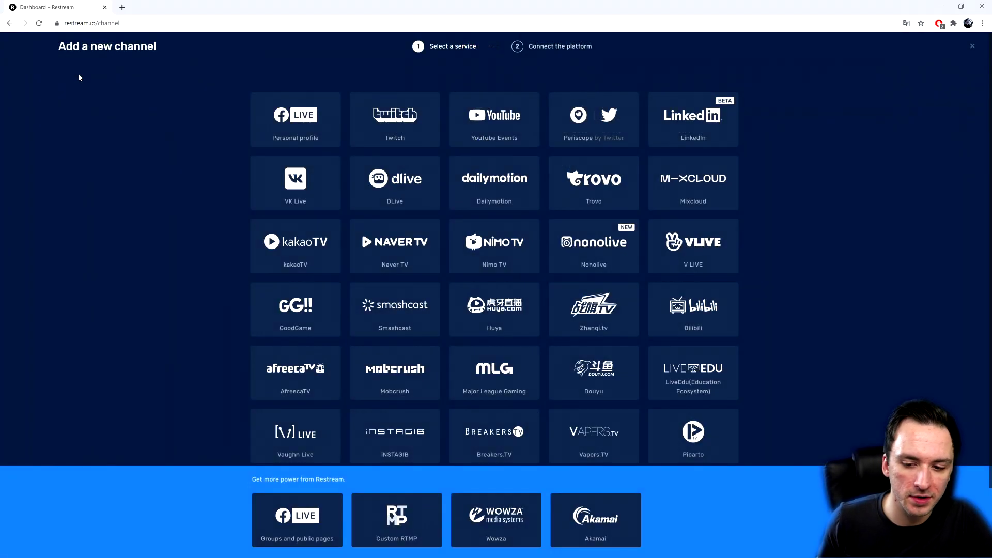
{"action": "left_click", "coordinate": [404, 121]}
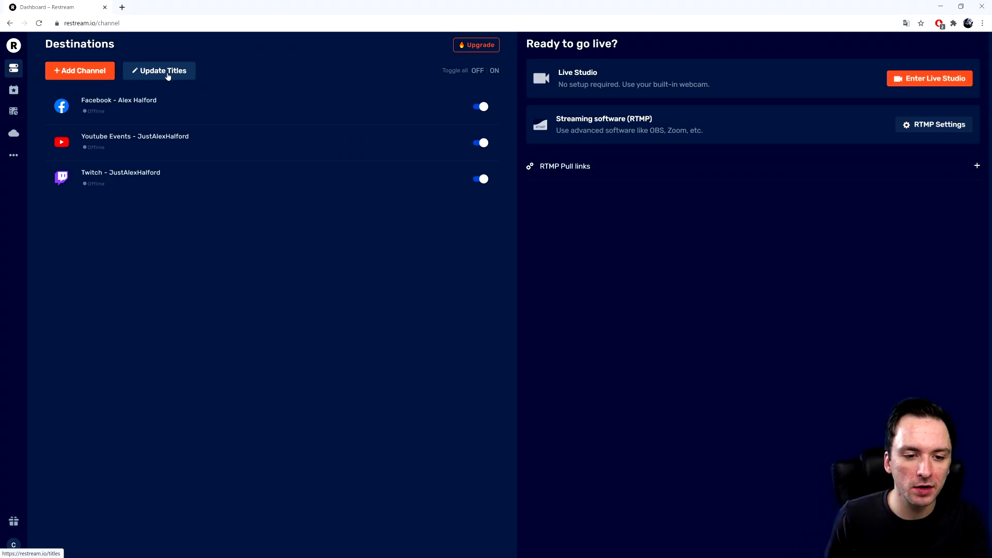
Step: Apply the title 'VEGAS PRo 18: LIVE LESSONS' to all destinations, leaving gaming content off
{"action": "left_click", "coordinate": [168, 72]}
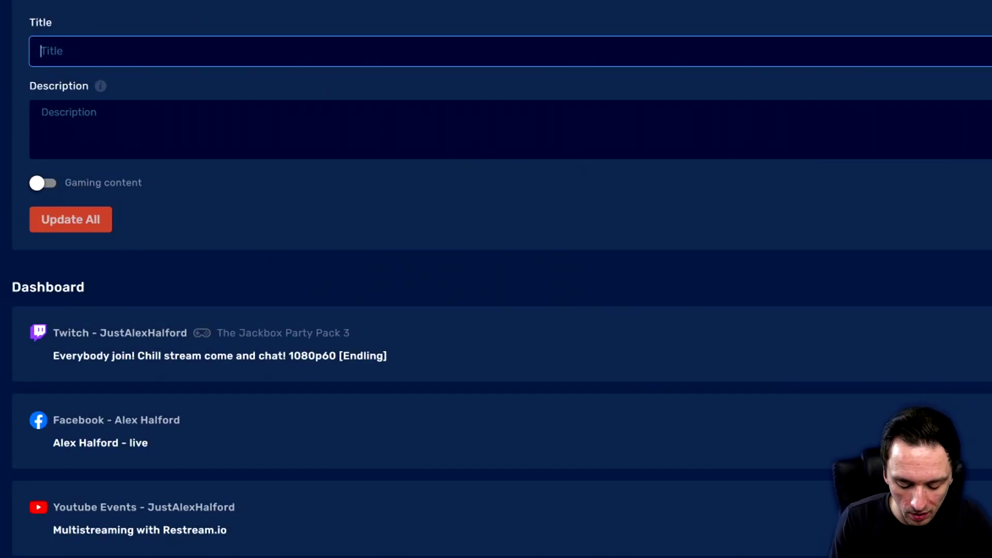
{"action": "type", "text": "VEGAS "}
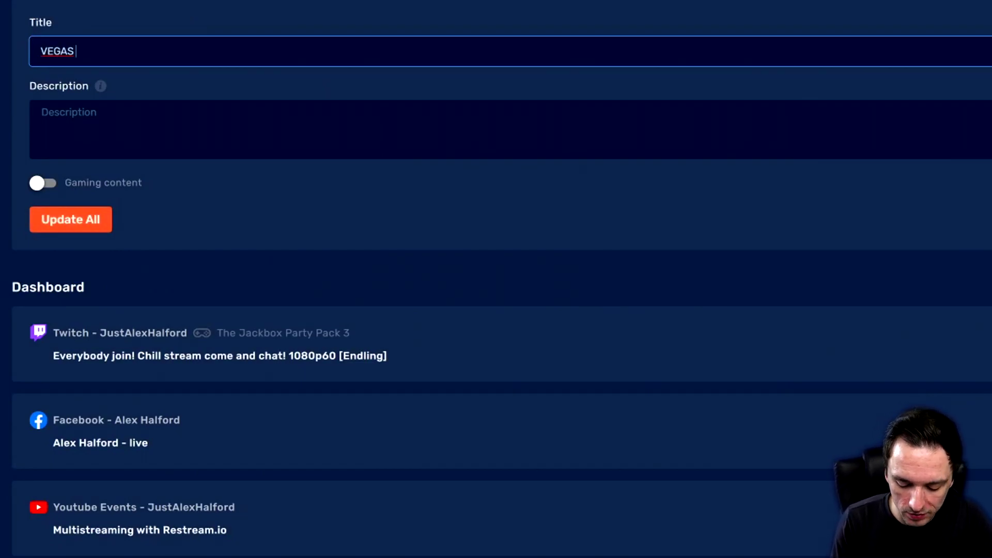
{"action": "type", "text": "PRo 18"}
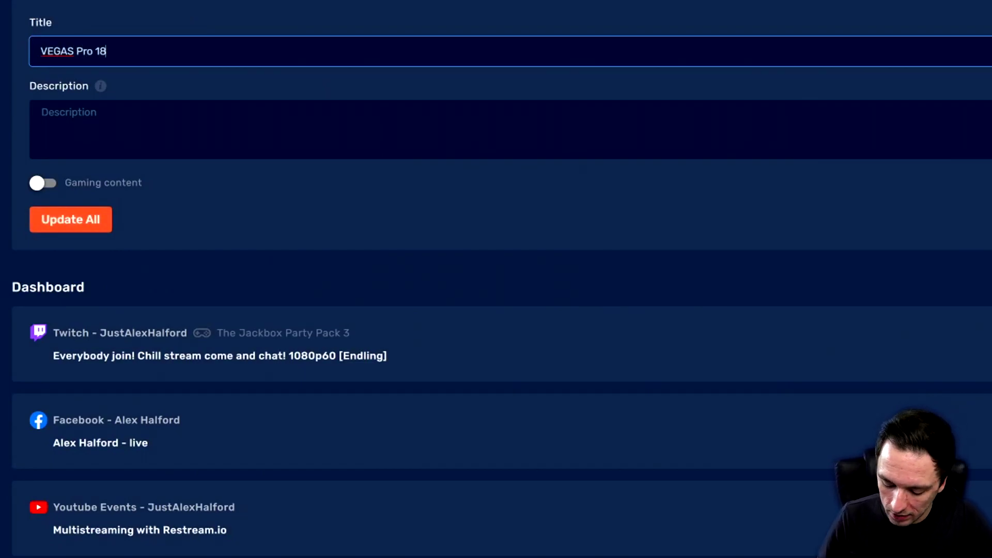
{"action": "type", "text": ": LIVE LESSONS"}
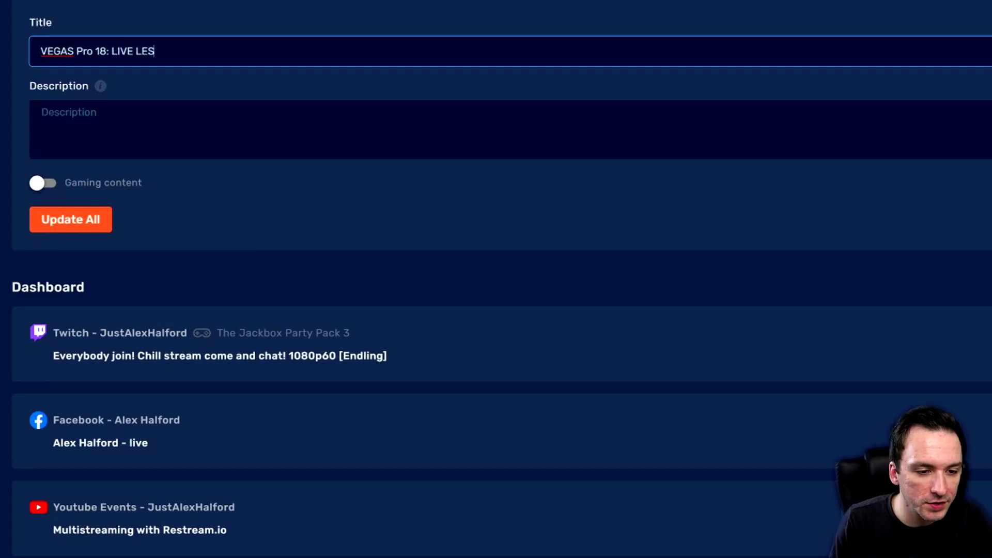
{"action": "left_click", "coordinate": [41, 112]}
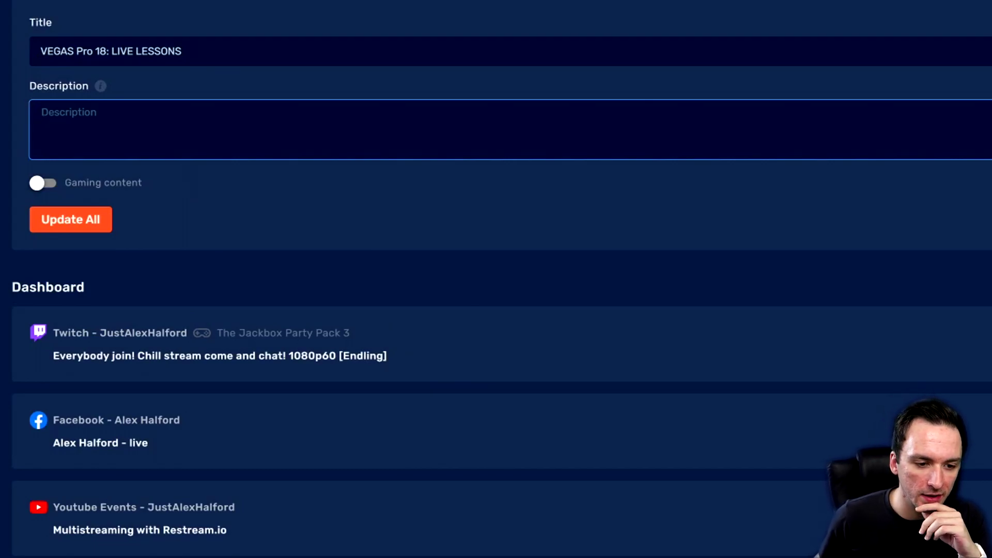
{"action": "left_click", "coordinate": [46, 189]}
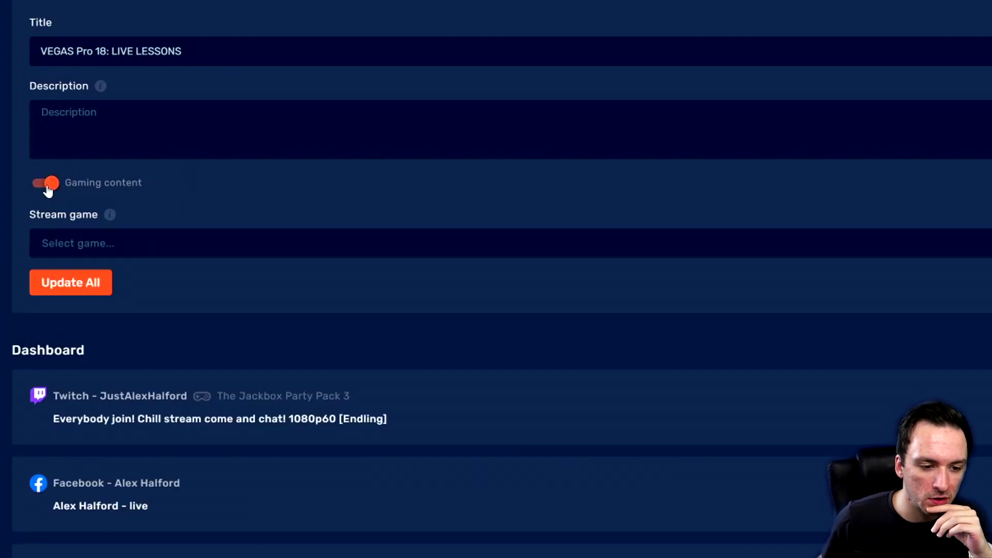
{"action": "left_click", "coordinate": [90, 238]}
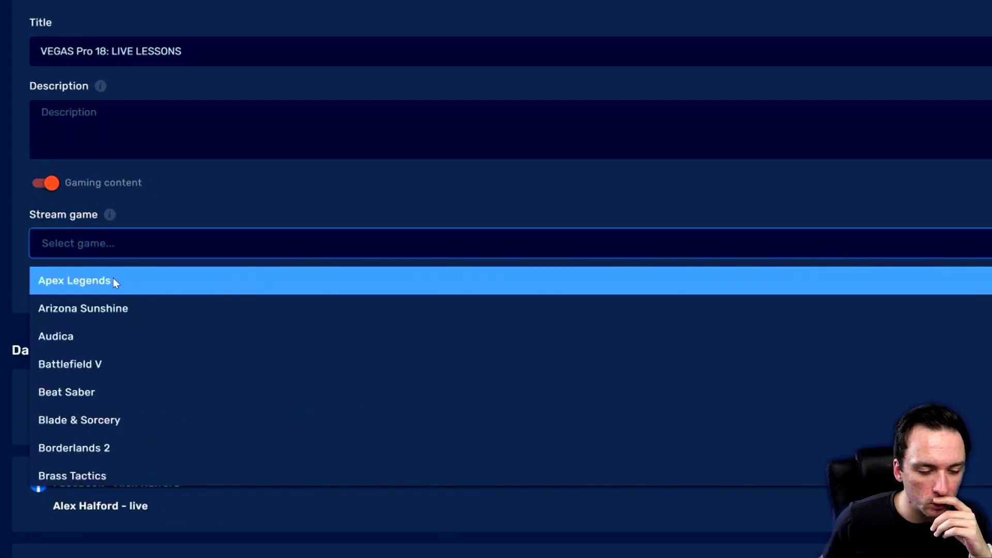
{"action": "left_click", "coordinate": [119, 199]}
{"action": "left_click", "coordinate": [46, 187]}
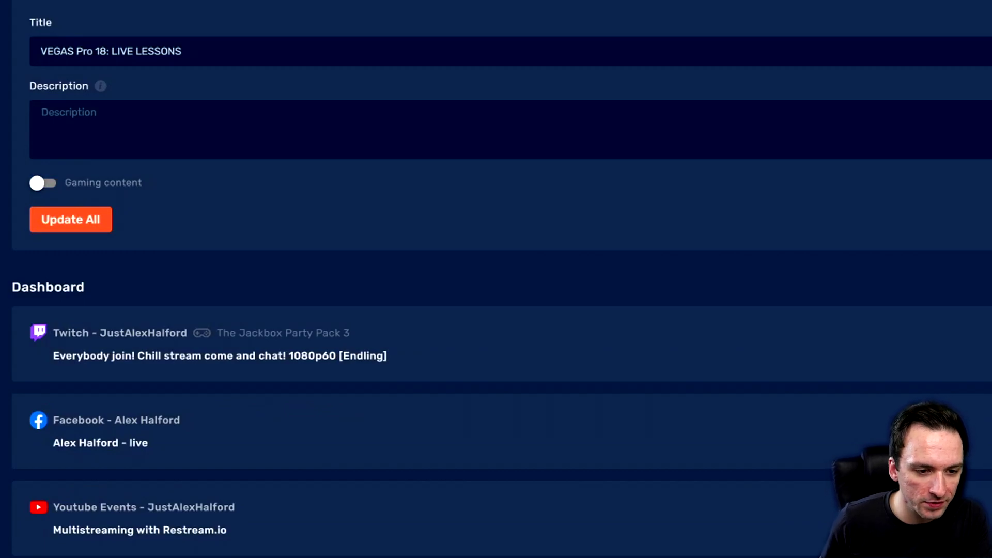
{"action": "left_click", "coordinate": [95, 223]}
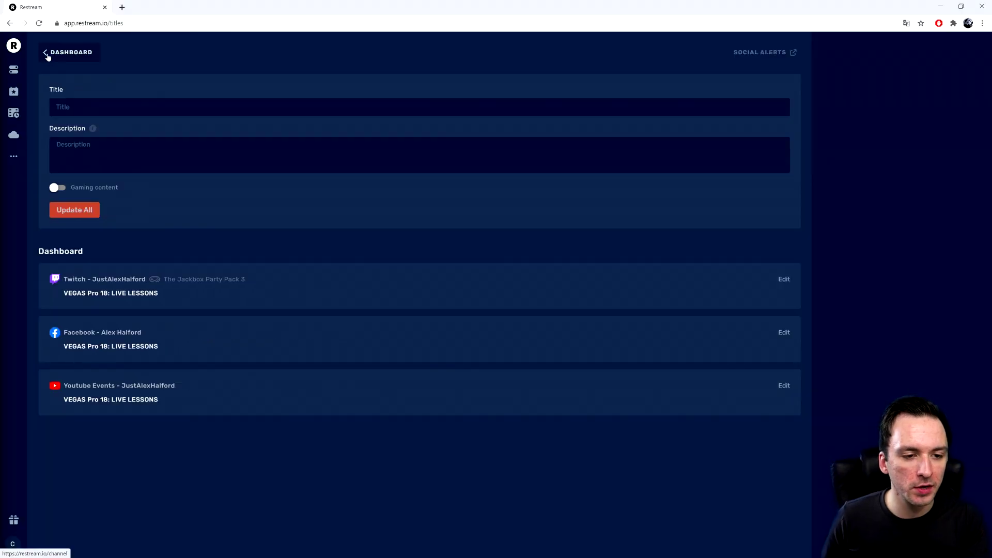
Step: Go back to the dashboard, enter Live Studio, and retry the camera and microphone detection
{"action": "left_click", "coordinate": [48, 54]}
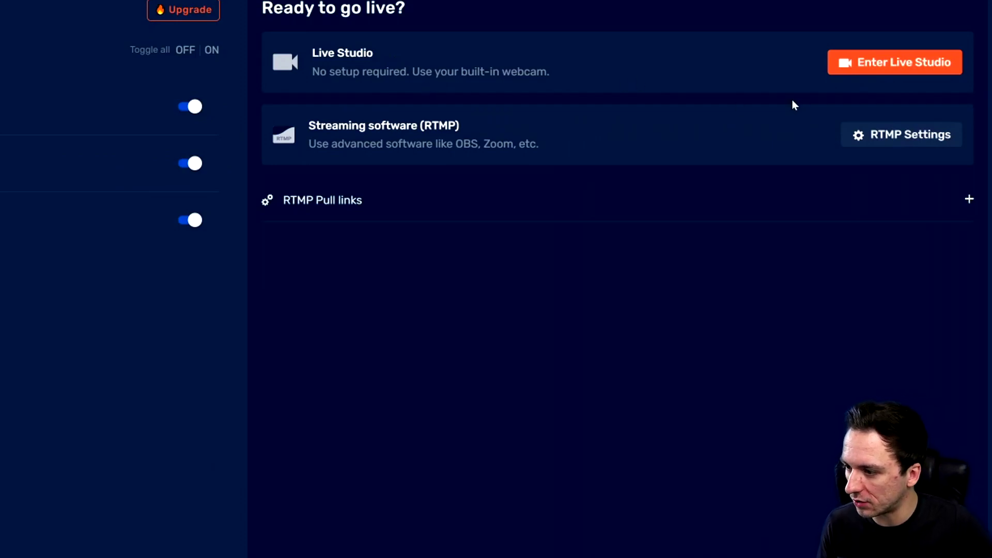
{"action": "left_click", "coordinate": [869, 63]}
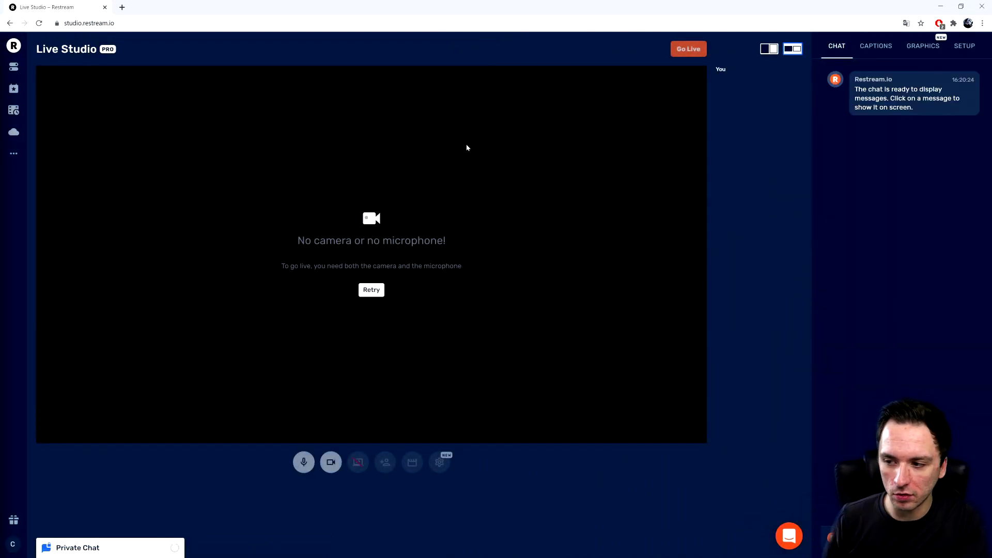
{"action": "left_click", "coordinate": [366, 291]}
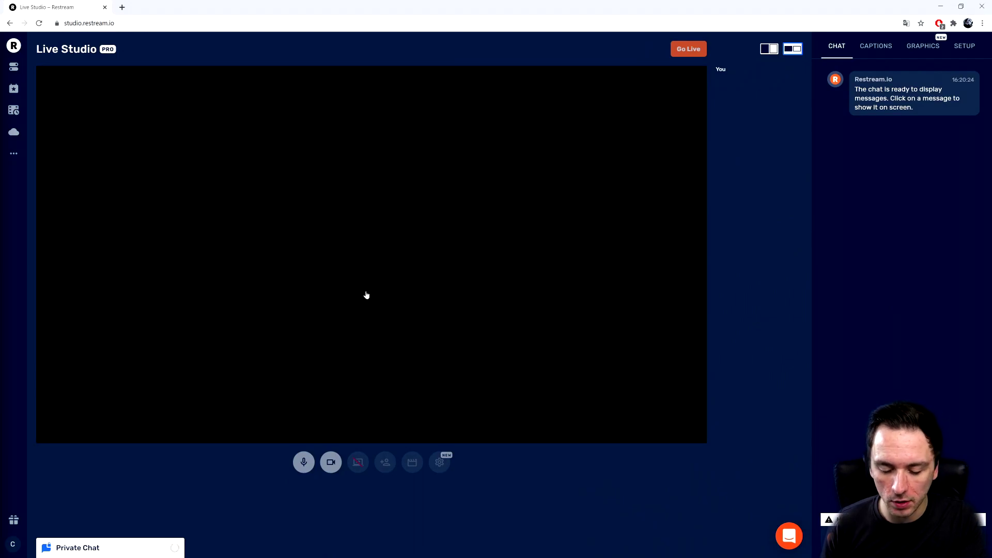